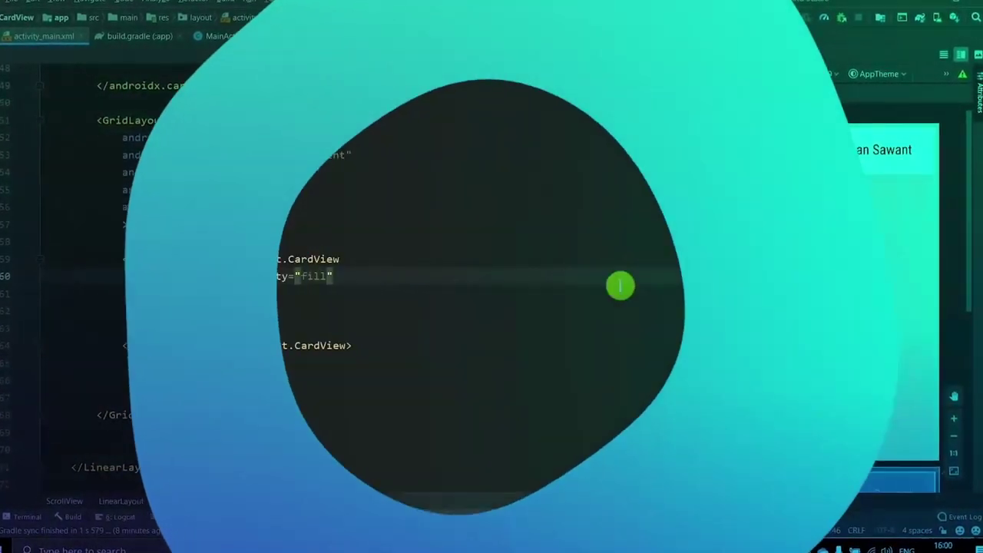
# Switch Poet.so to the light theme and back to dark, then open the creator's Twitter profile
pyautogui.click(516, 299)
pyautogui.write('android:')
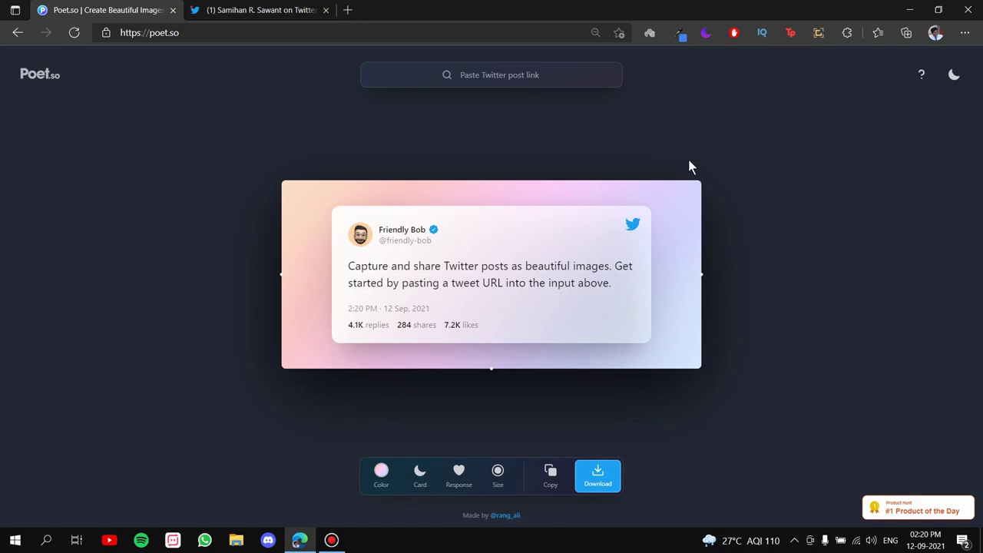
pyautogui.click(953, 75)
pyautogui.click(953, 76)
pyautogui.click(503, 522)
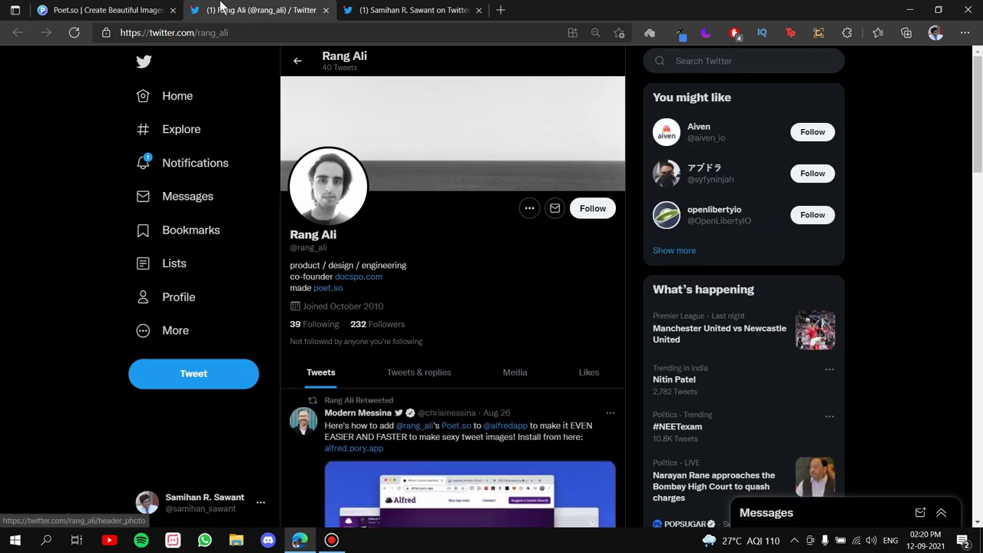
# Move the creator's profile tab after the tweet tab and return to the Poet.so tab
pyautogui.moveTo(217, 9); pyautogui.dragTo(371, 9)
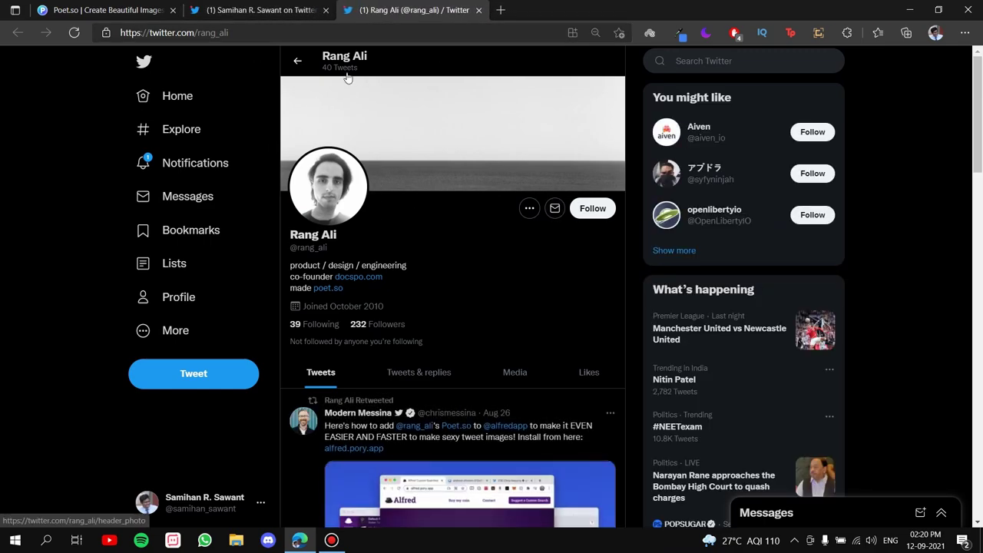
pyautogui.click(112, 8)
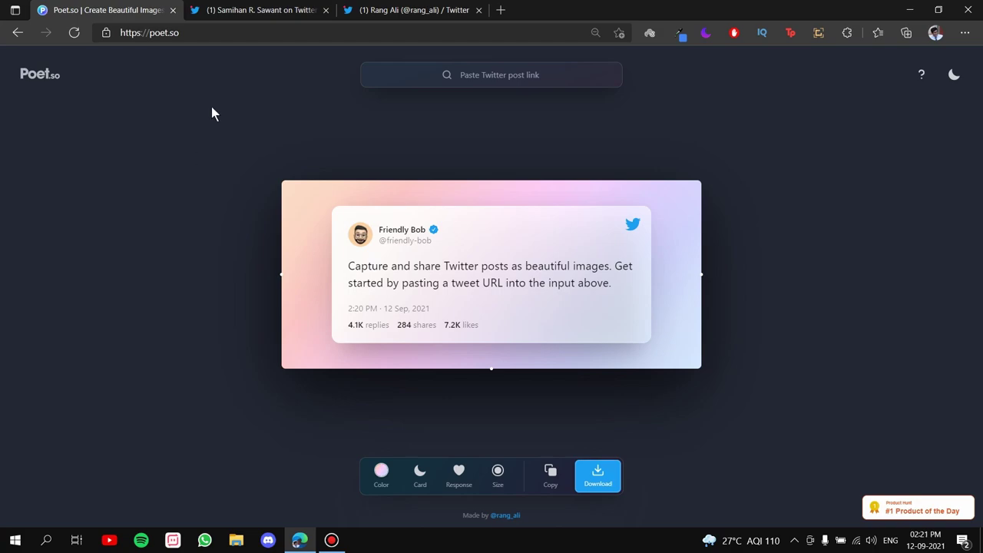
# Switch to the Ronaldo 'Double or Nothing' tweet tab and select its URL for copying
pyautogui.click(215, 9)
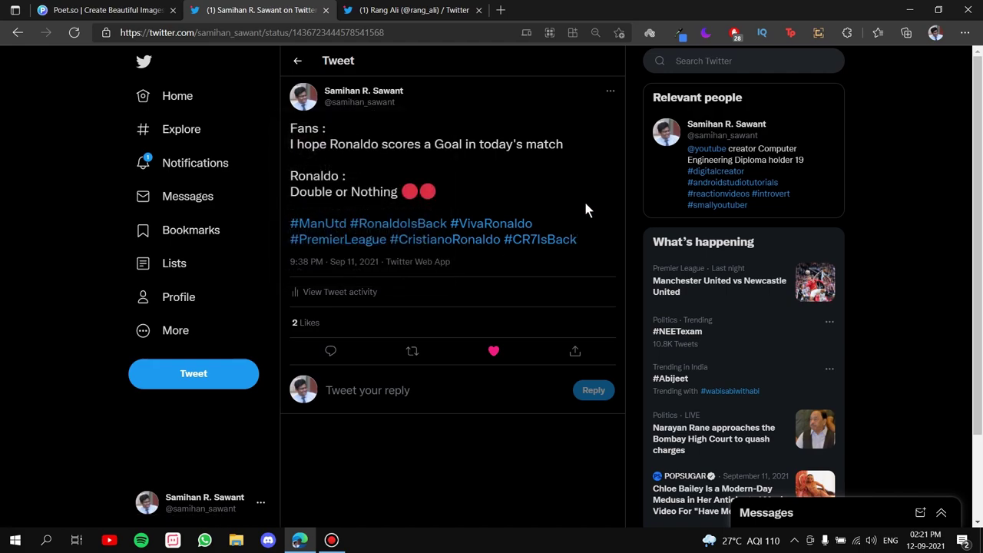
pyautogui.click(431, 32)
pyautogui.hotkey('ctrl', 'c')
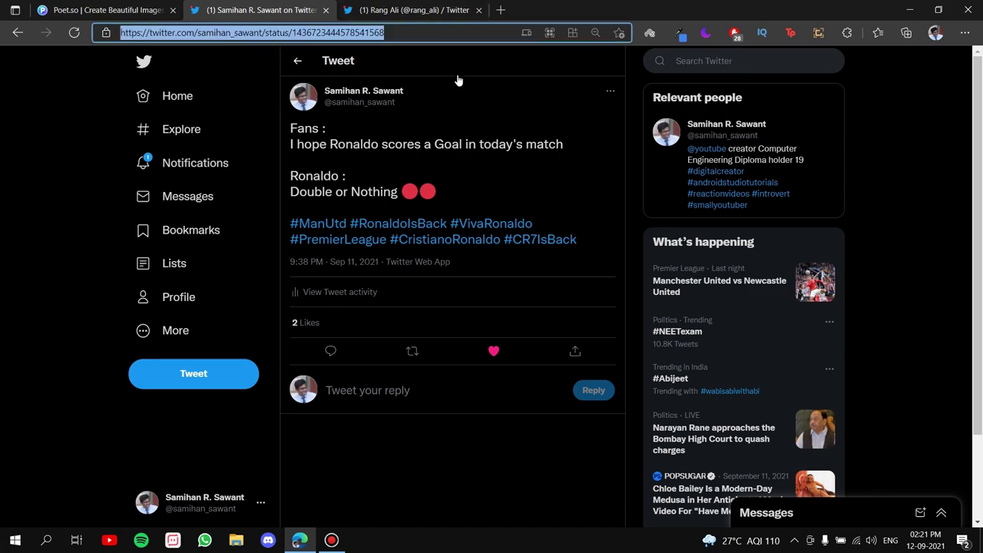
# Paste the Ronaldo tweet link into Poet.so's 'Paste Twitter post link' field
pyautogui.click(135, 9)
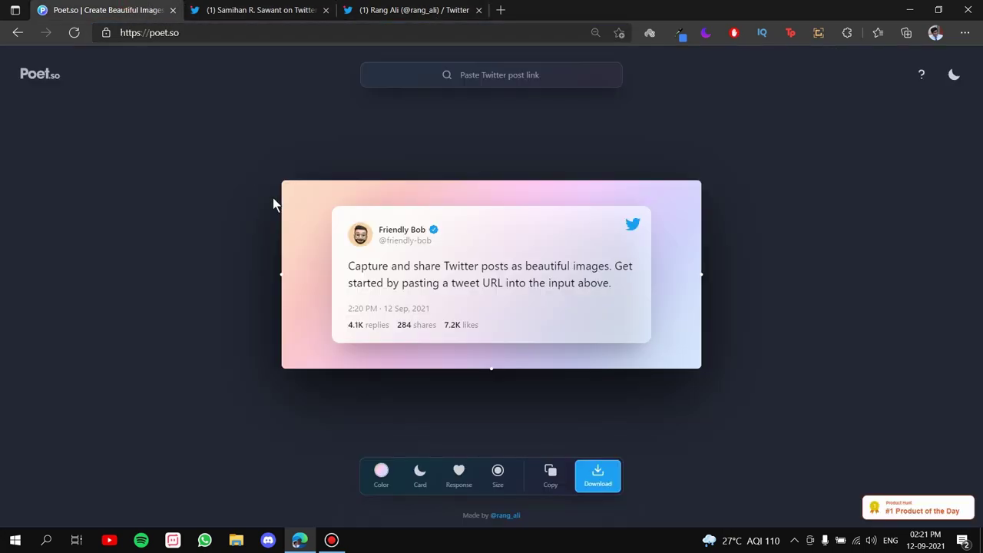
pyautogui.click(459, 74)
pyautogui.hotkey('ctrl', 'v')
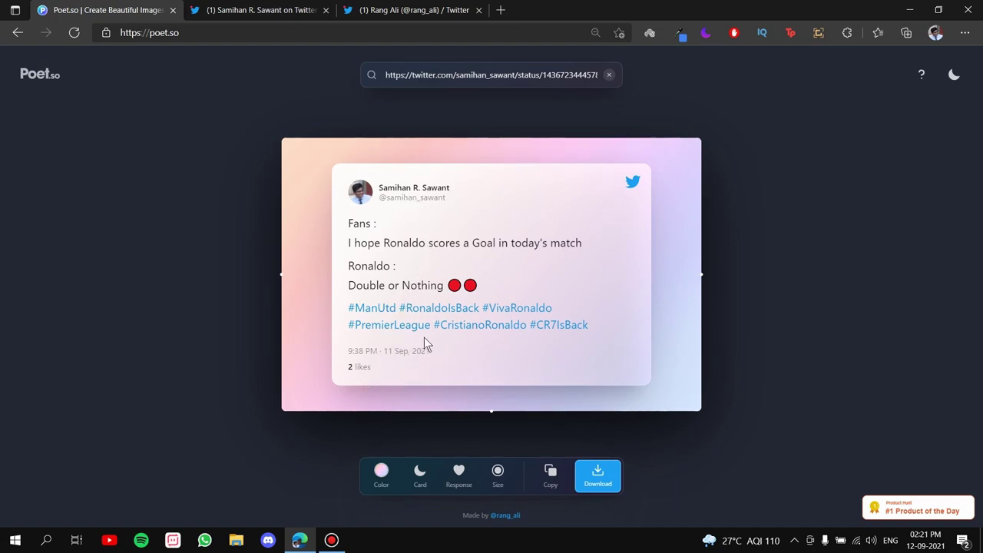
# Try several background colours, then settle on the teal gradient
pyautogui.click(391, 484)
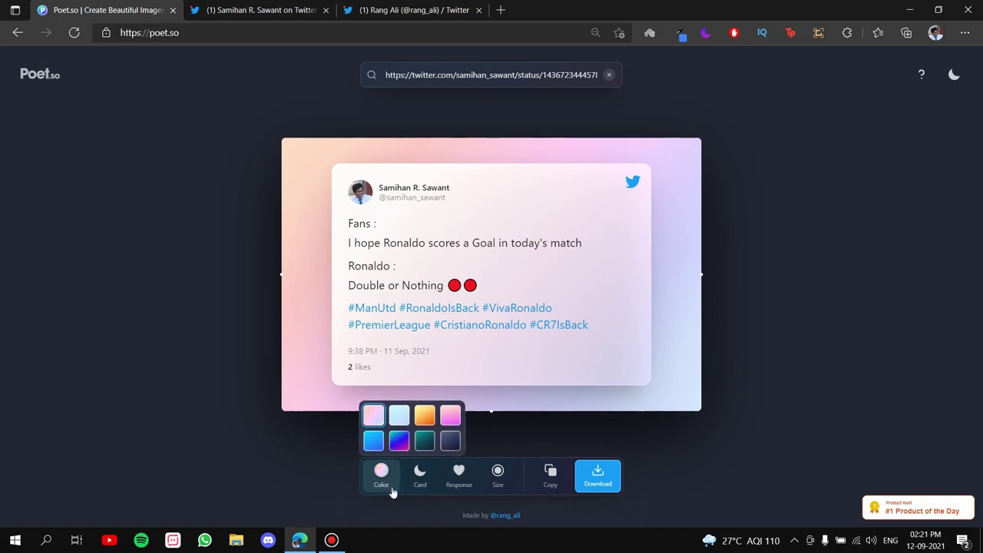
pyautogui.moveTo(388, 486)
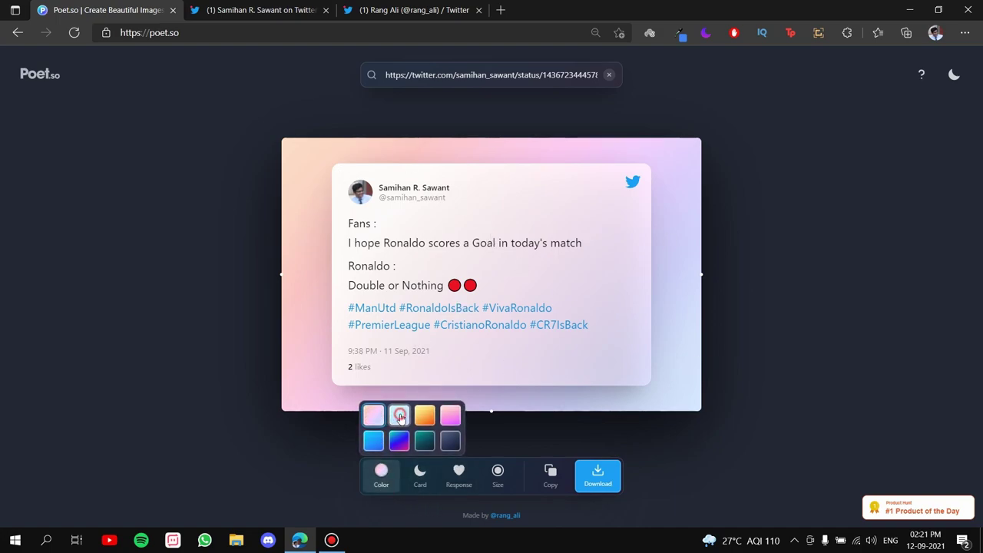
pyautogui.click(399, 415)
pyautogui.click(424, 415)
pyautogui.click(450, 416)
pyautogui.click(450, 441)
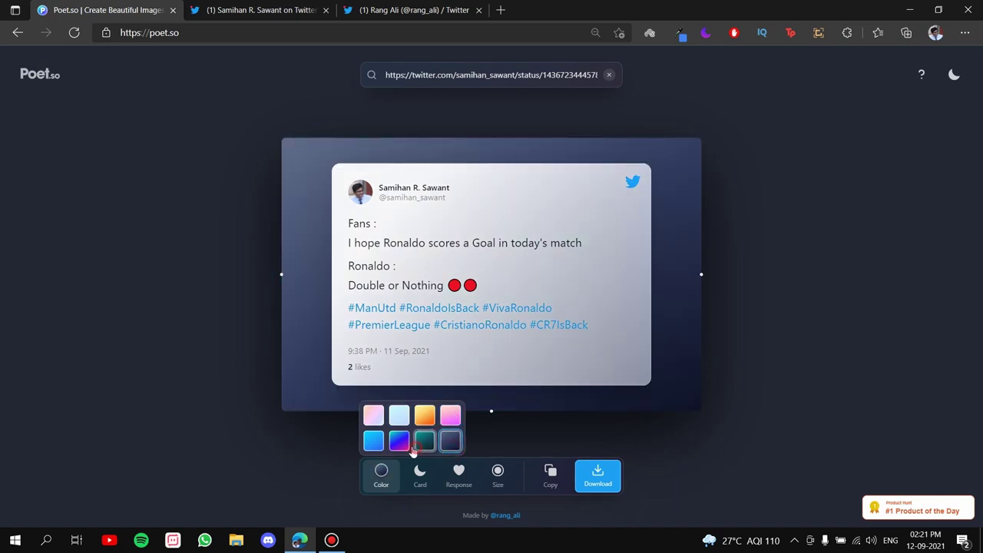
pyautogui.click(419, 447)
pyautogui.click(373, 441)
pyautogui.click(425, 443)
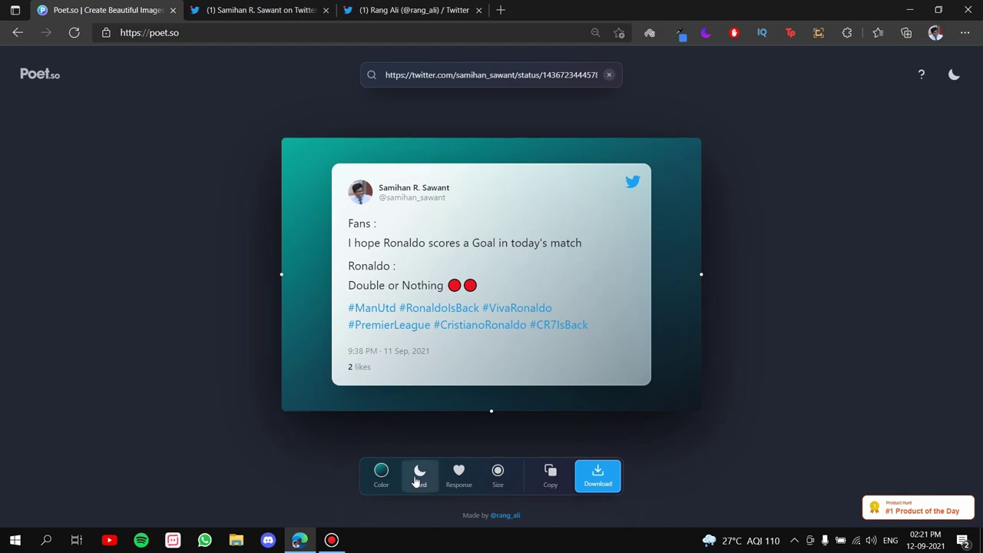
# Cycle through the tweet card styles until the dark style is applied
pyautogui.click(419, 477)
pyautogui.click(419, 476)
pyautogui.click(419, 477)
pyautogui.click(418, 477)
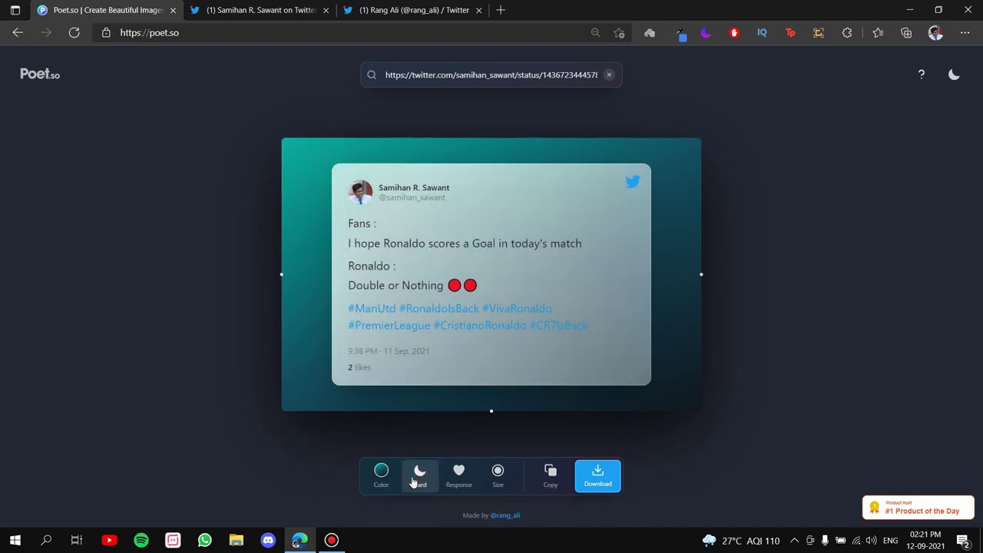
pyautogui.click(415, 480)
pyautogui.click(414, 482)
pyautogui.click(412, 487)
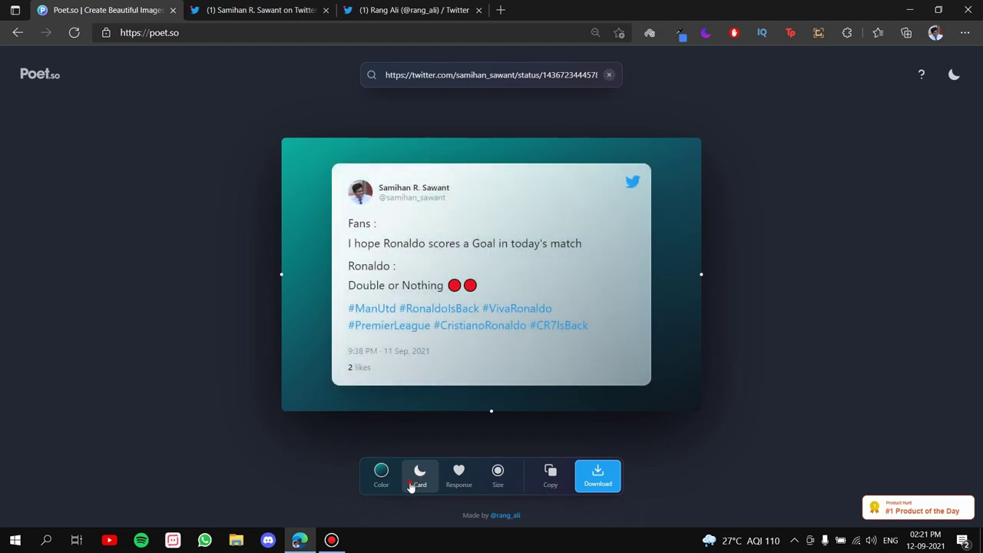
pyautogui.click(411, 487)
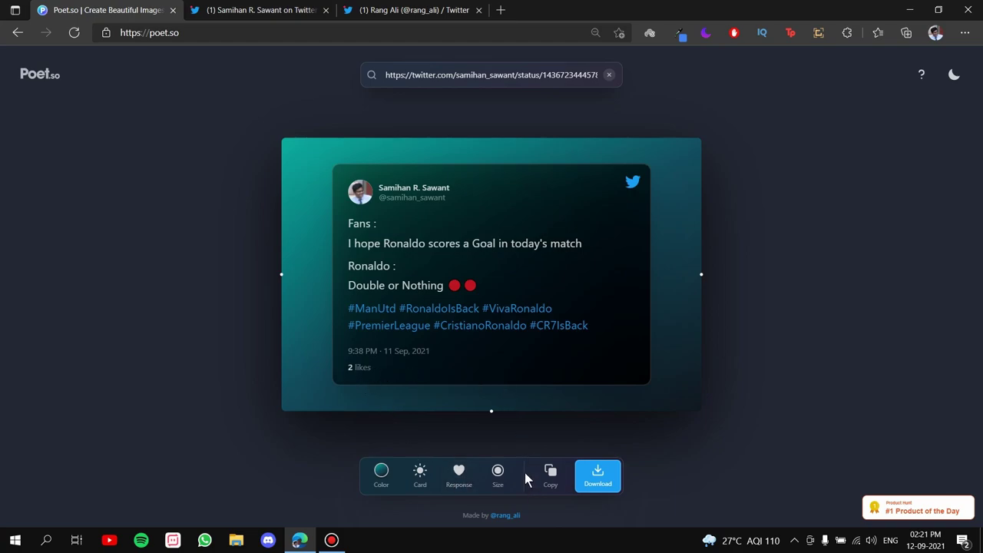
# Hide the likes count and leave the tweet text at the larger size
pyautogui.click(464, 485)
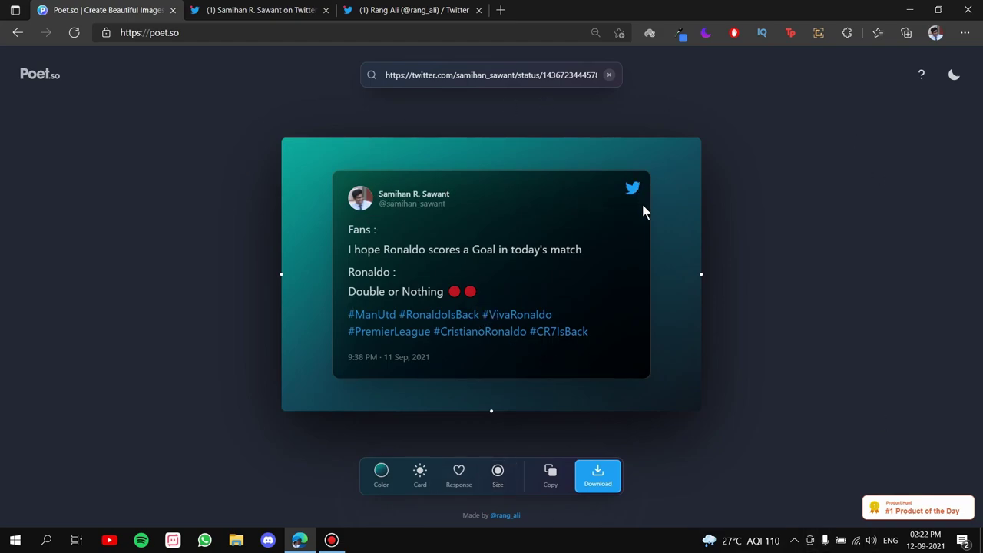
pyautogui.click(504, 482)
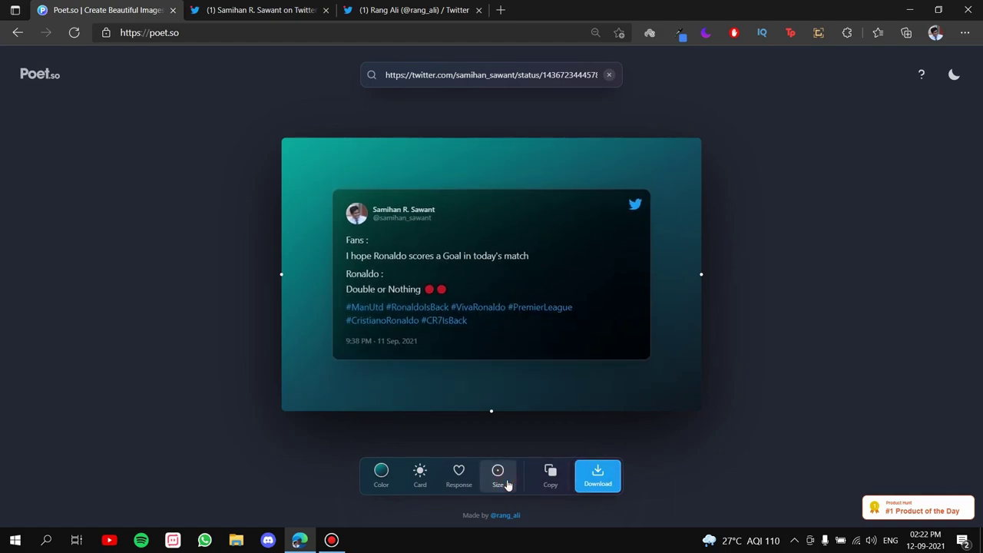
pyautogui.click(506, 484)
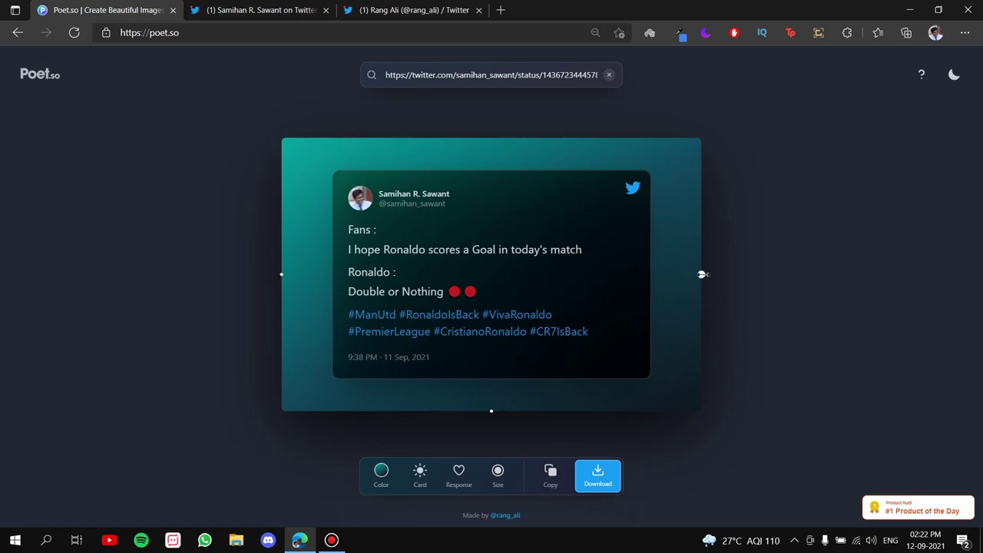
# Experiment with resizing the image frame's width and height
pyautogui.moveTo(701, 274); pyautogui.dragTo(620, 274)
pyautogui.moveTo(486, 441); pyautogui.dragTo(496, 514)
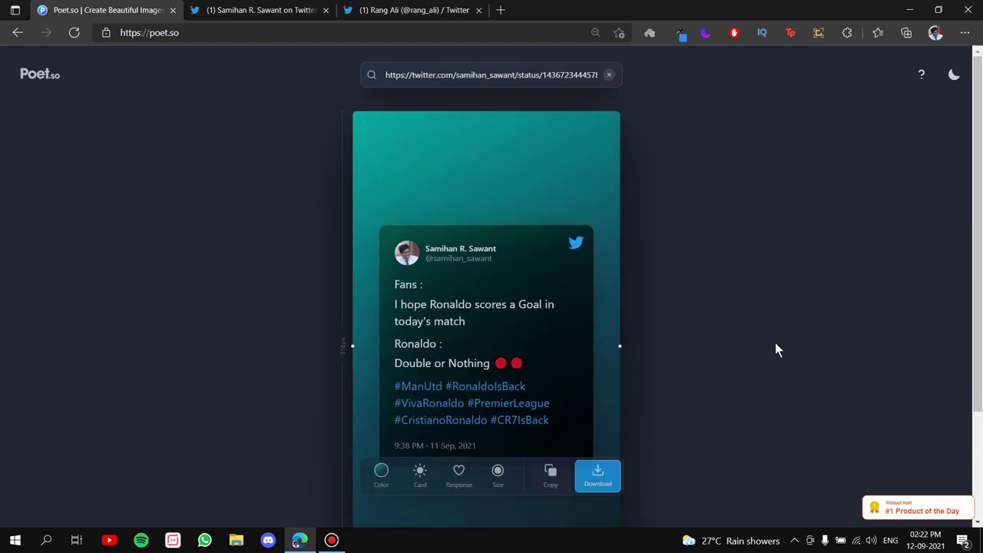
pyautogui.scroll(-1, 622, 473)
pyautogui.scroll(1, 623, 473)
pyautogui.scroll(-1, 622, 472)
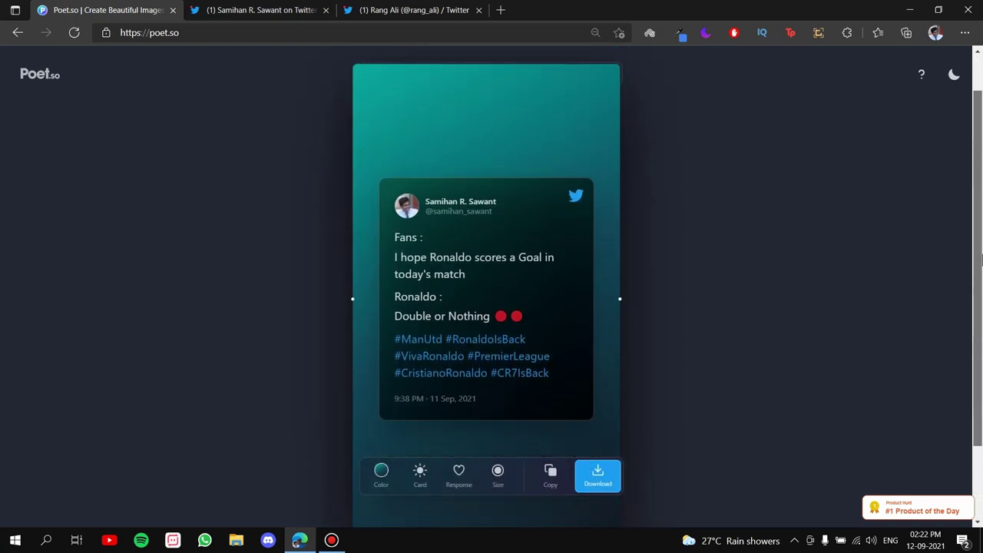
pyautogui.scroll(1, 620, 472)
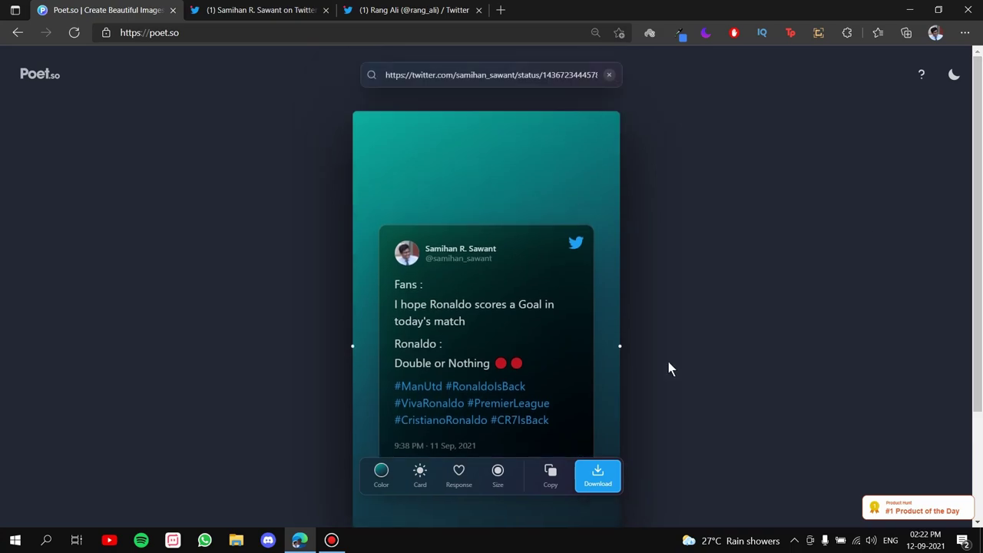
pyautogui.moveTo(621, 347); pyautogui.dragTo(764, 347)
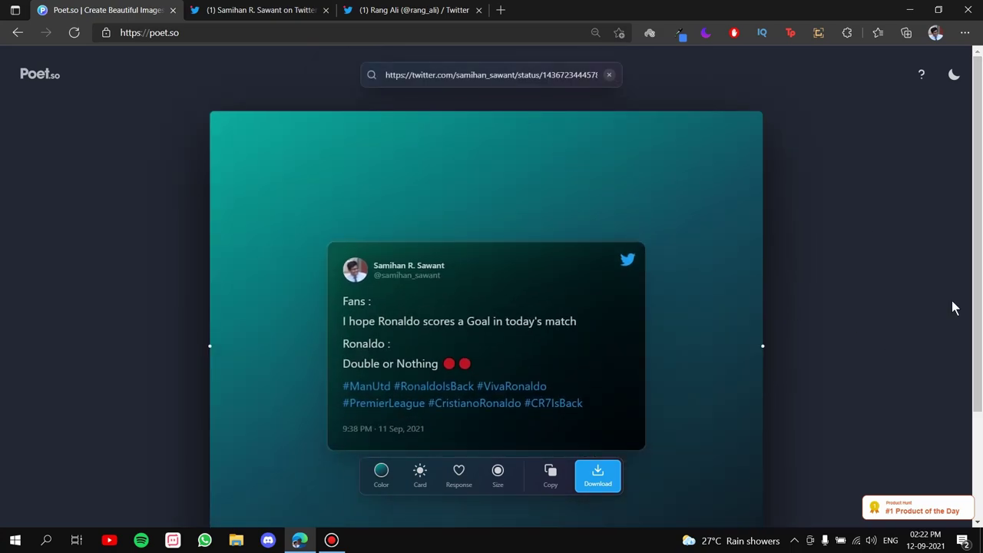
pyautogui.scroll(-1, 981, 338)
pyautogui.moveTo(484, 438); pyautogui.dragTo(472, 331)
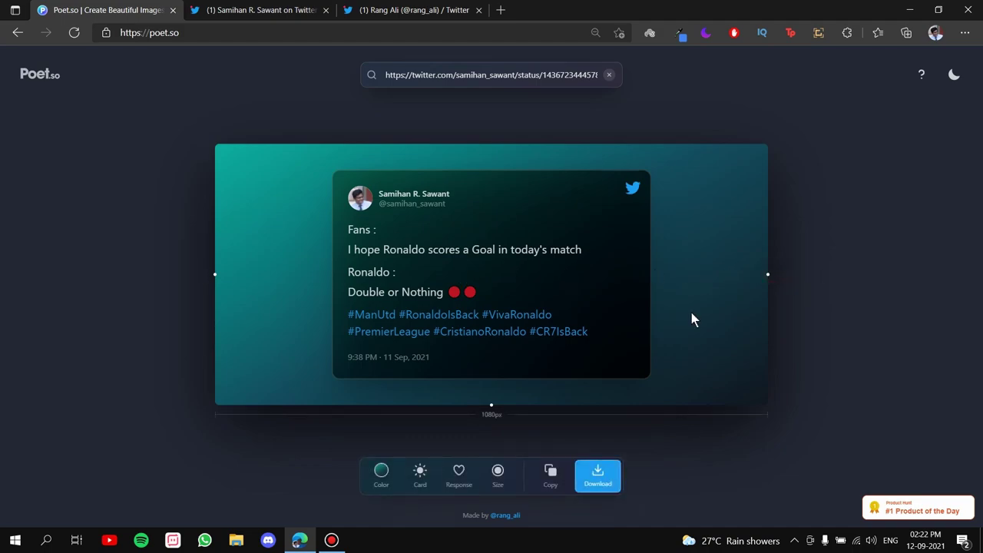
# Copy the image, shrink the tweet text, and narrow the teal background to 552px wide
pyautogui.click(550, 471)
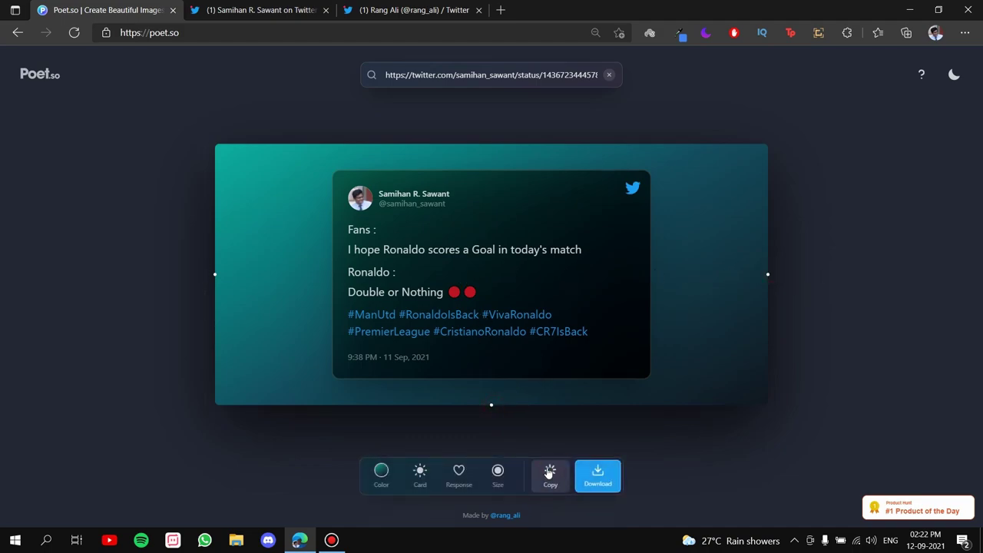
pyautogui.click(508, 474)
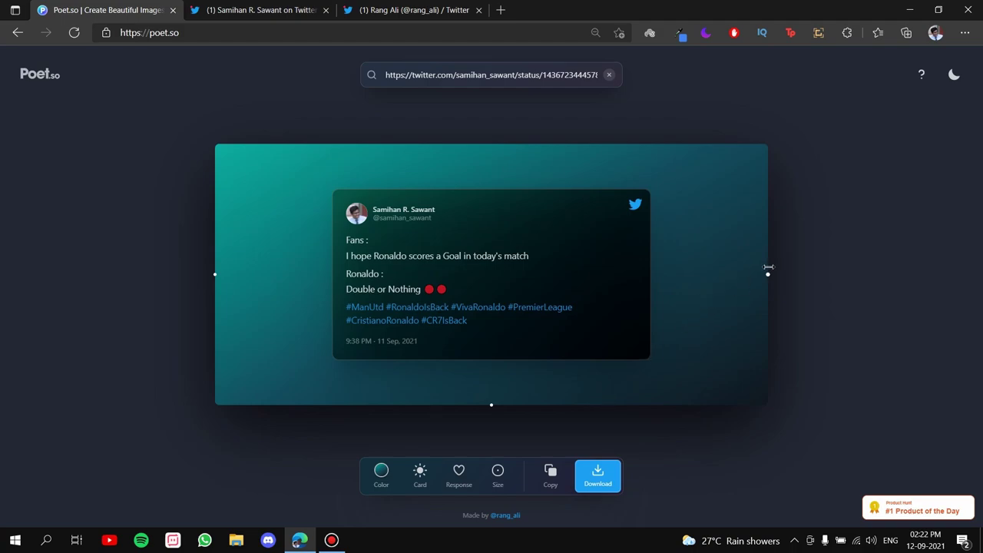
pyautogui.moveTo(768, 274); pyautogui.dragTo(628, 275)
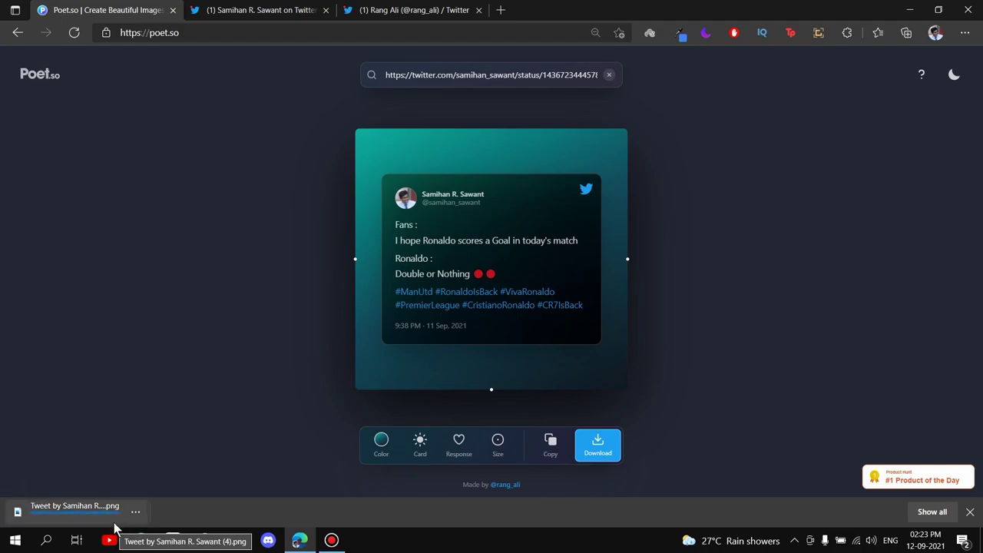
# Open the downloaded tweet PNG from the browser's downloads bar
pyautogui.click(93, 509)
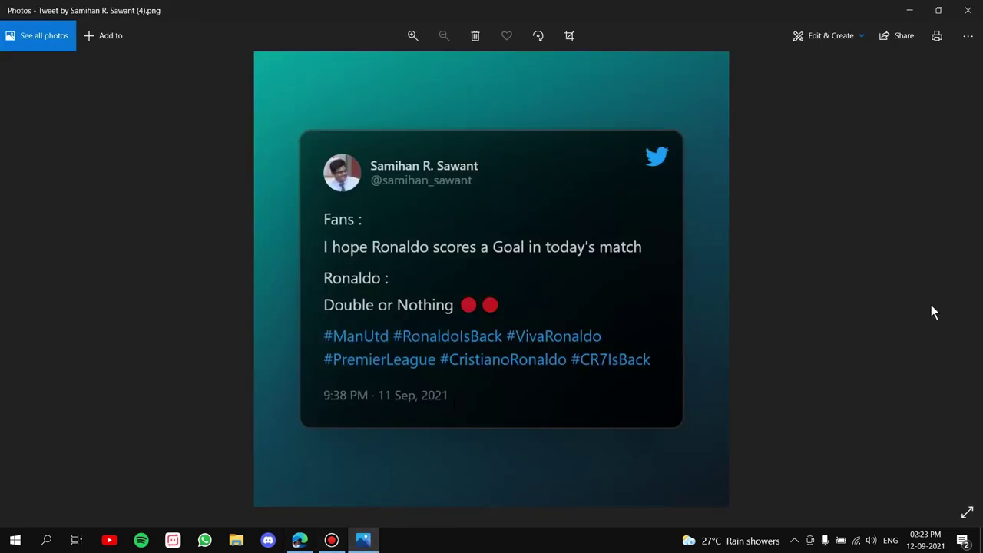
pyautogui.click(969, 513)
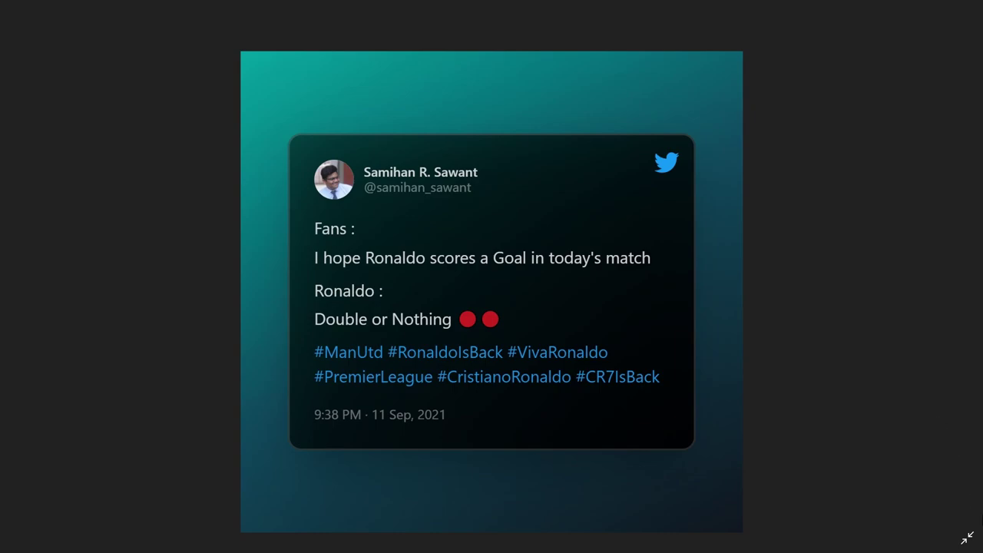
pyautogui.click(966, 538)
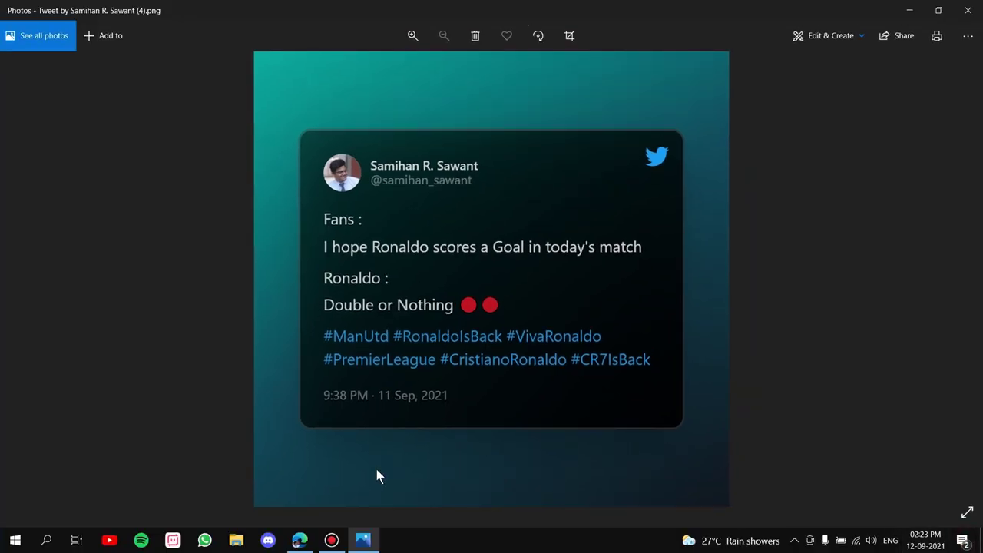
# Return to the Poet.so editor in Edge from the taskbar
pyautogui.click(299, 541)
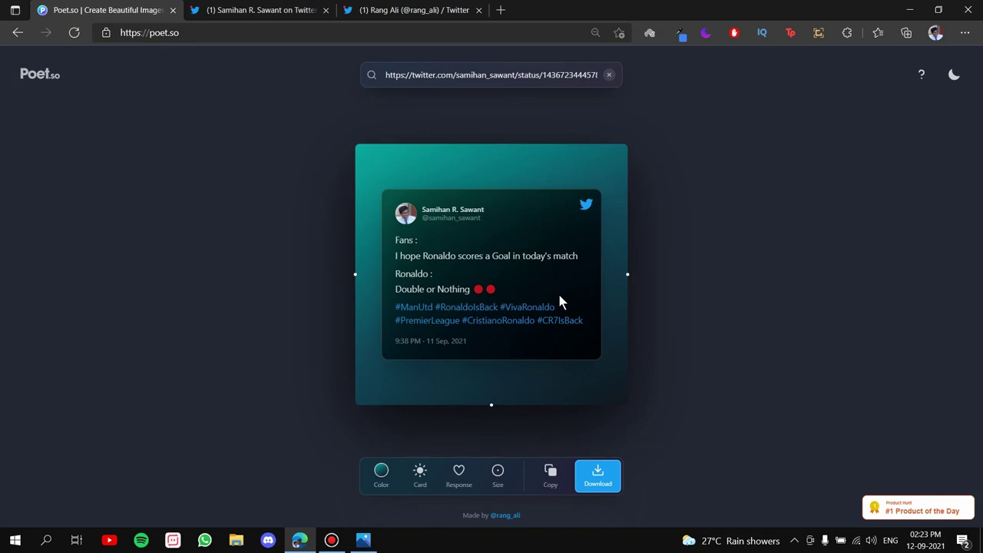